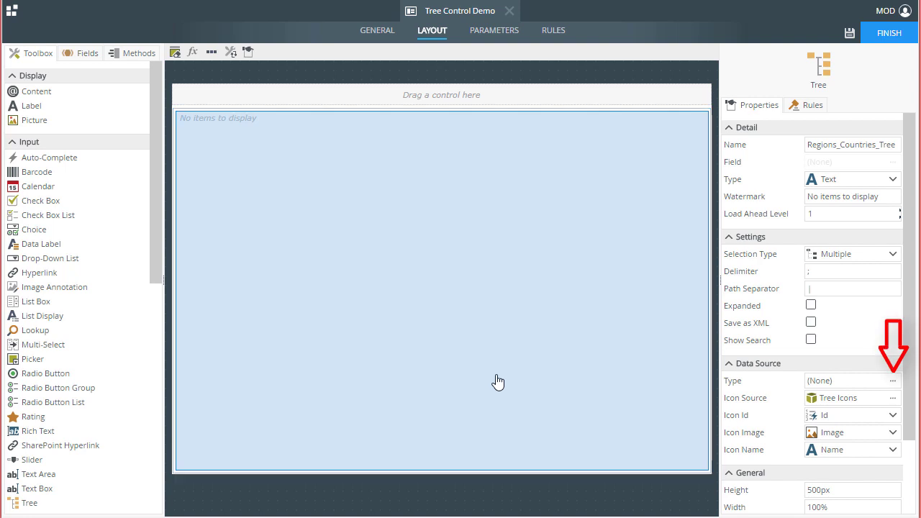
- Add a first data source level and pick K2 Learning > Global Locations > Regions SmartObject
click(897, 381)
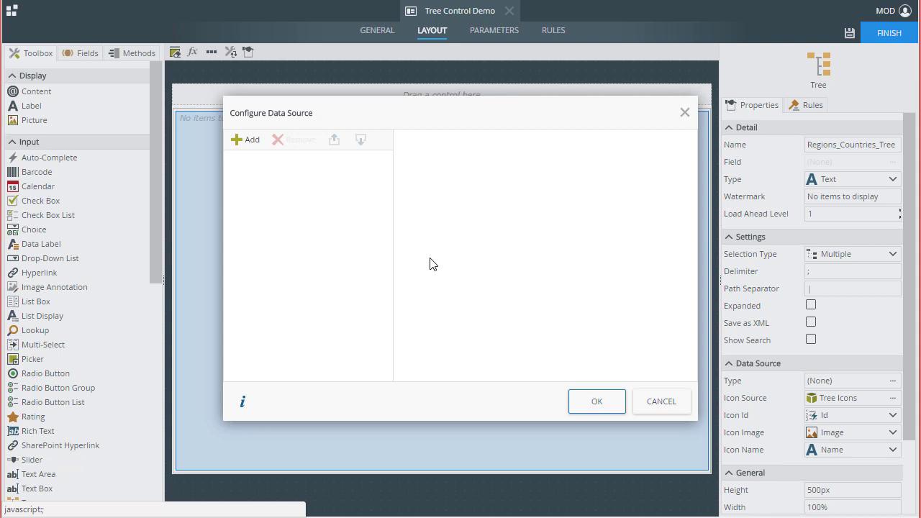
click(247, 148)
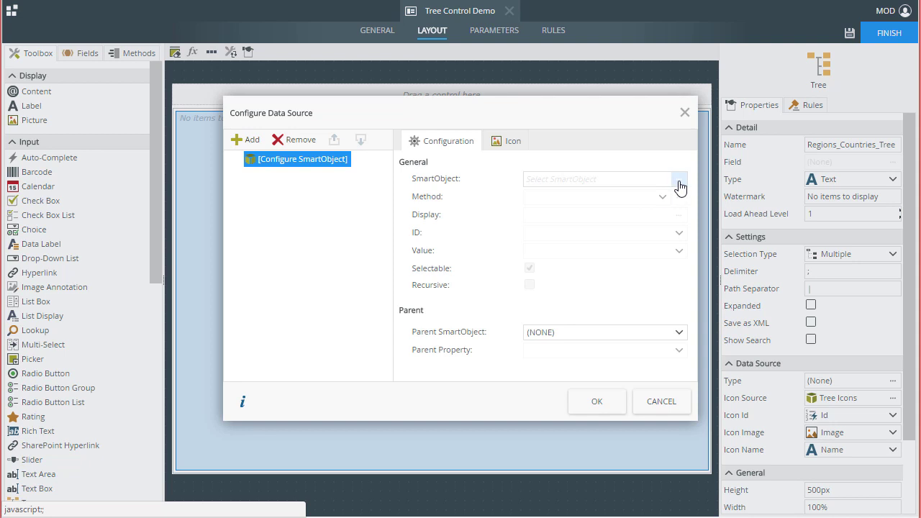
click(680, 180)
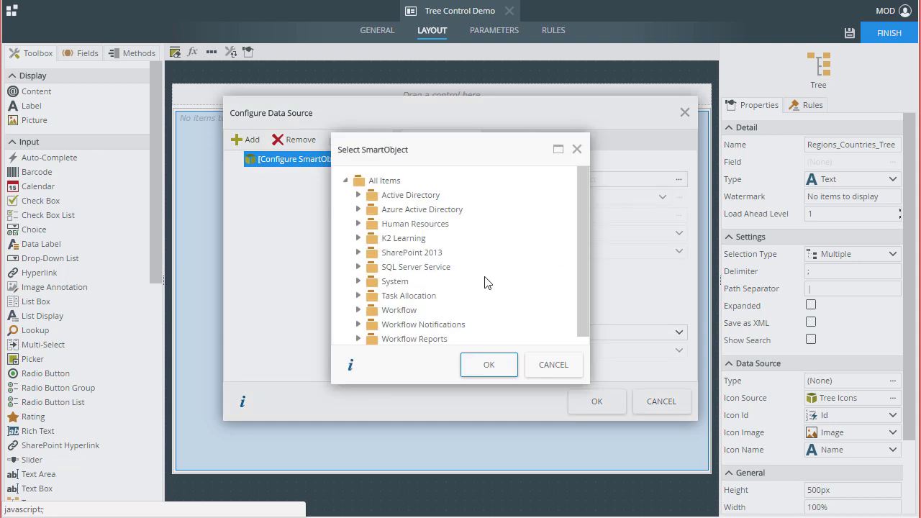
click(359, 238)
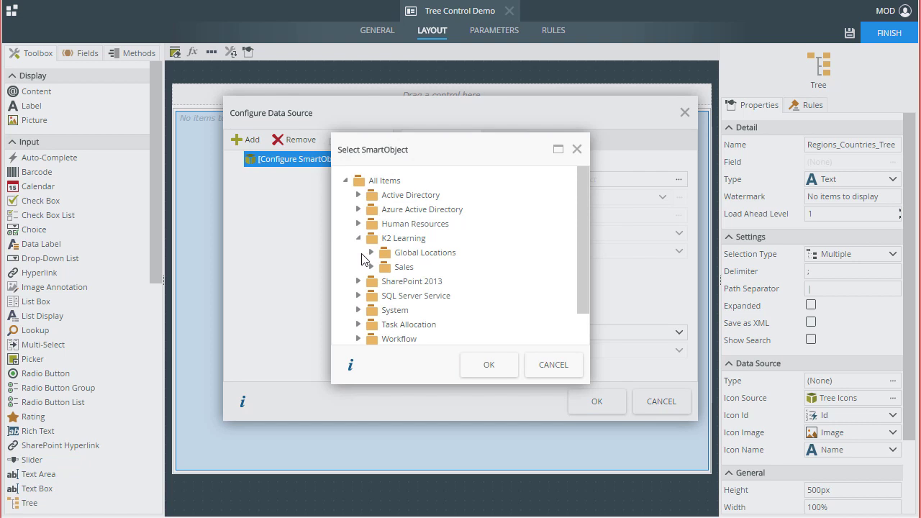
click(371, 253)
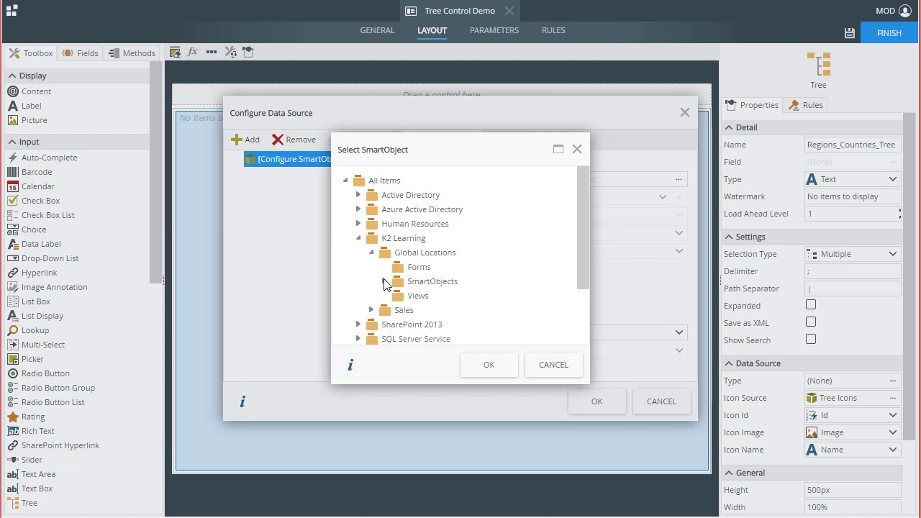
click(385, 281)
click(443, 312)
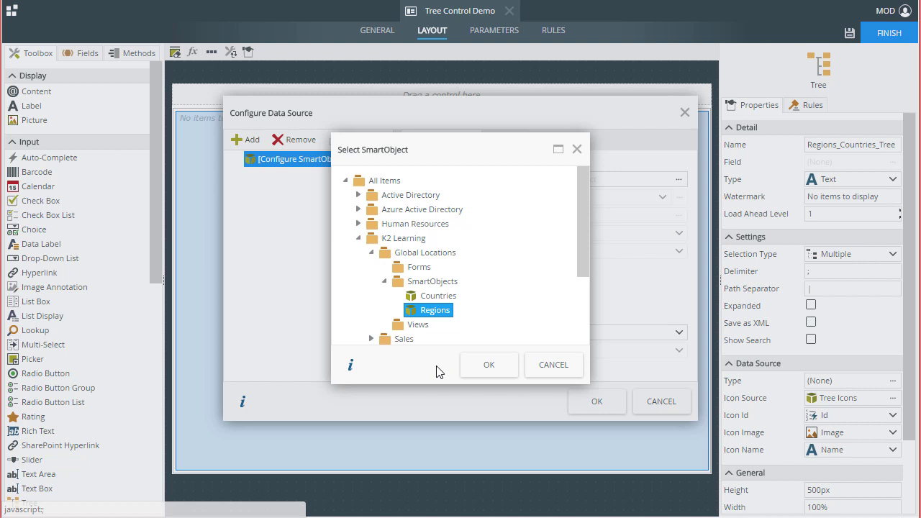
- Confirm Regions as the top level, with Get List, Region display and RegionID as ID
click(475, 375)
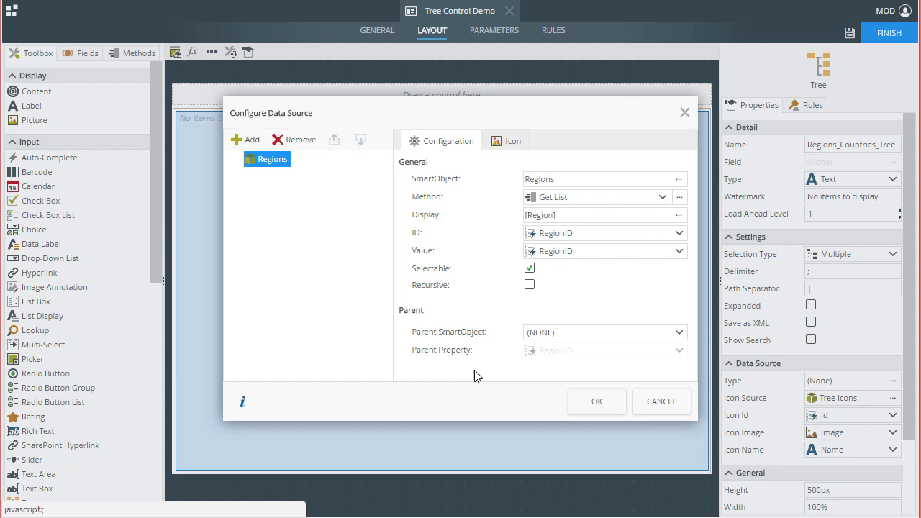
- Add the Countries SmartObject as a child level beneath Regions
click(254, 148)
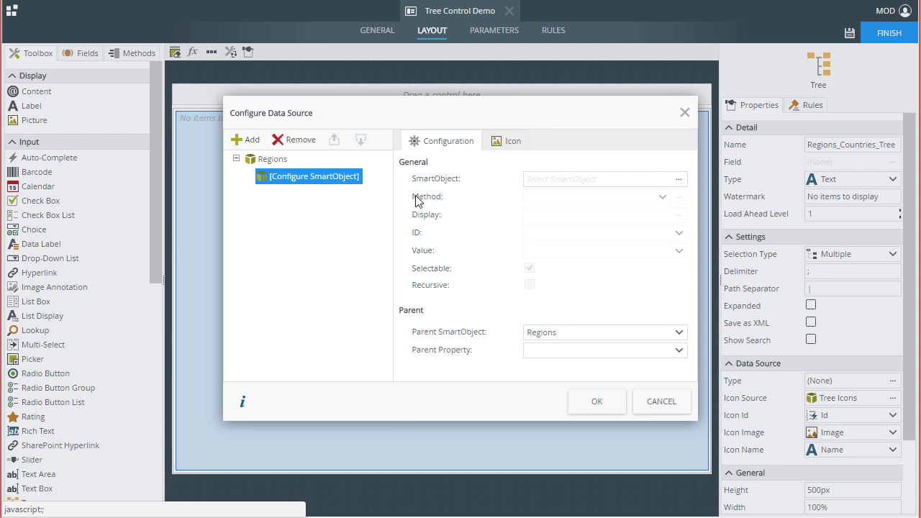
click(677, 180)
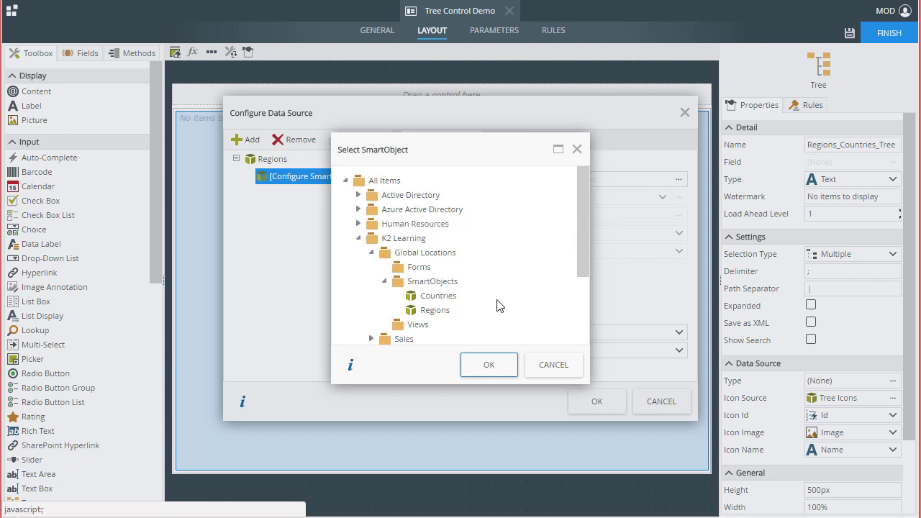
click(447, 297)
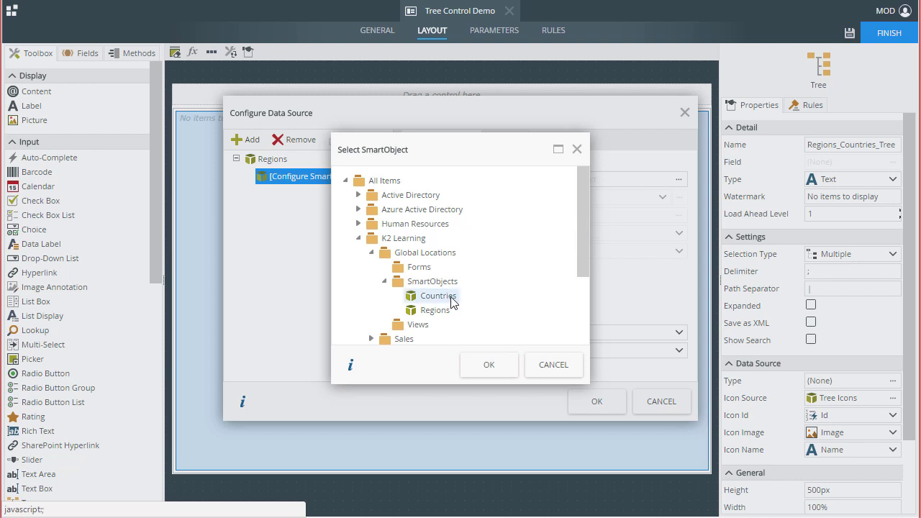
click(477, 369)
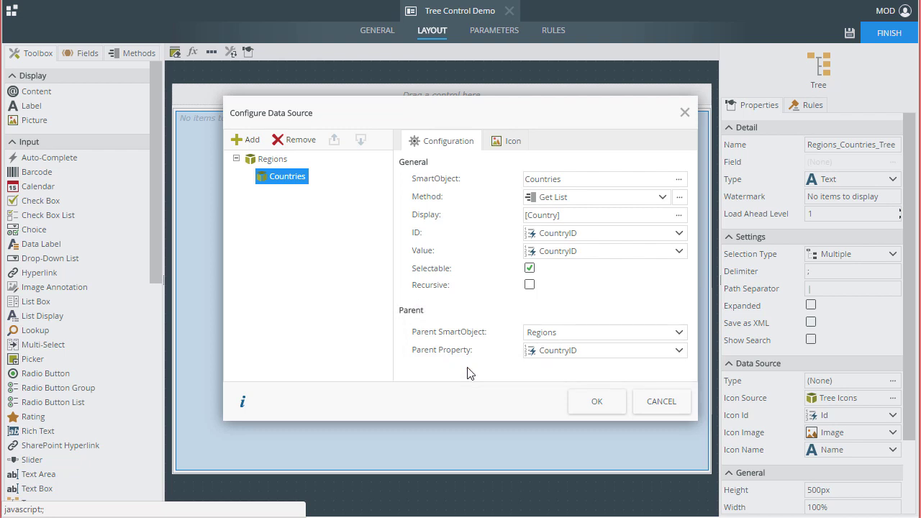
- Set the Countries parent property to RegionID and apply the tree data source configuration
click(679, 352)
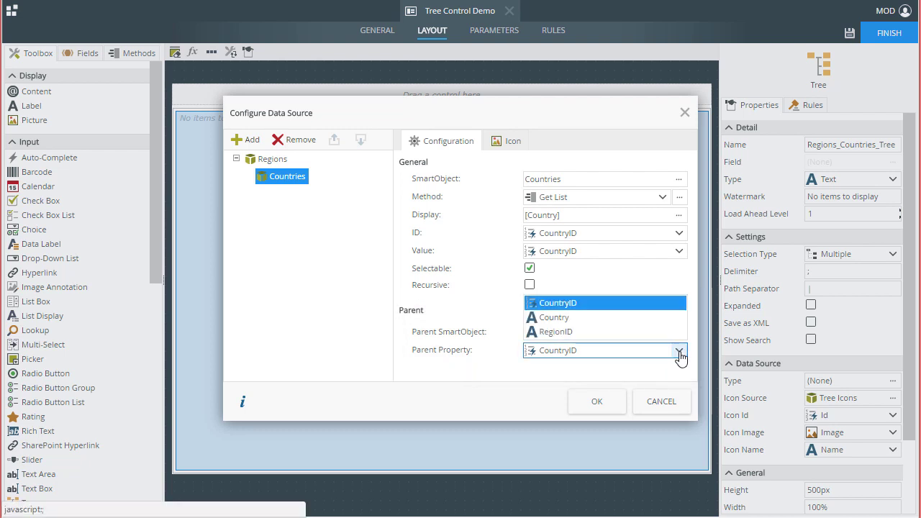
click(613, 336)
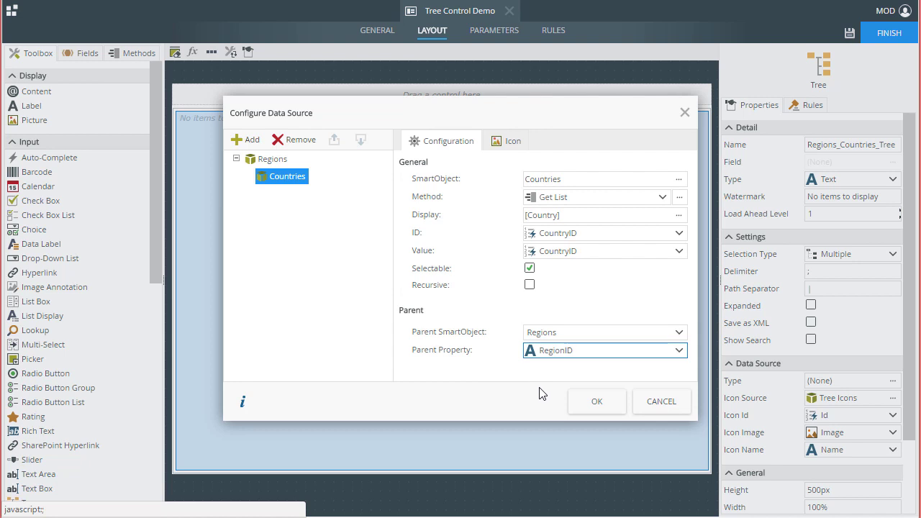
click(585, 406)
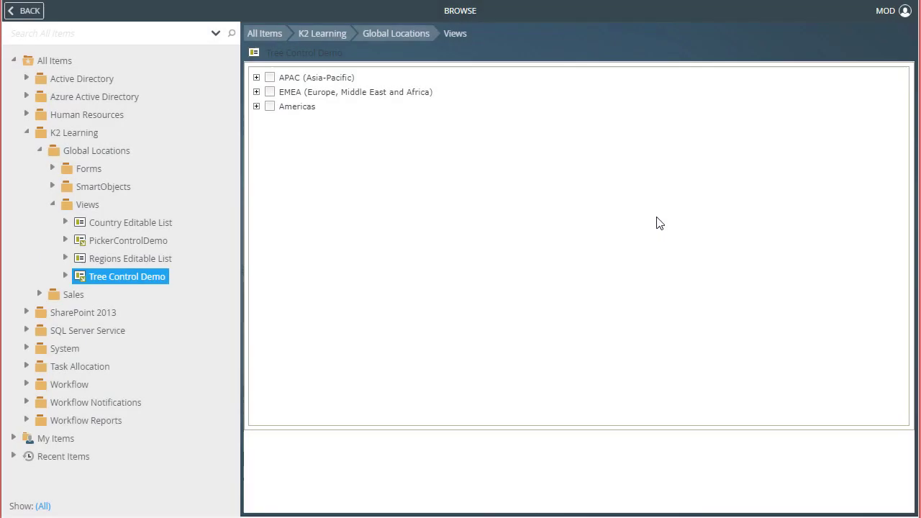
- In the running view, expand APAC and Americas into country lists, leaving EMEA collapsed
click(257, 78)
click(256, 178)
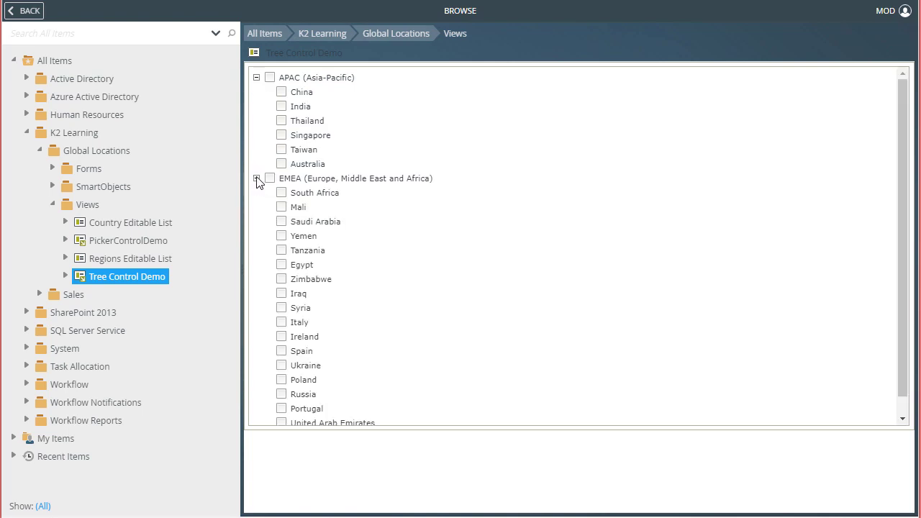
click(257, 179)
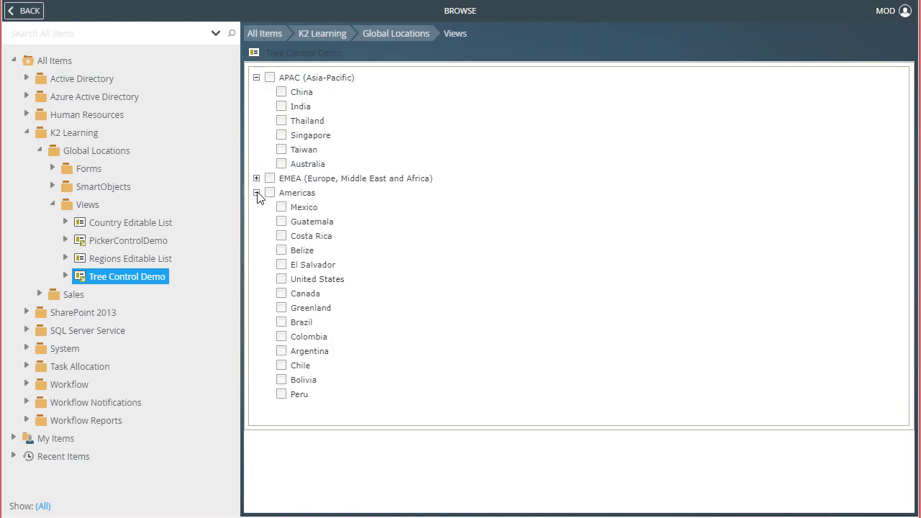